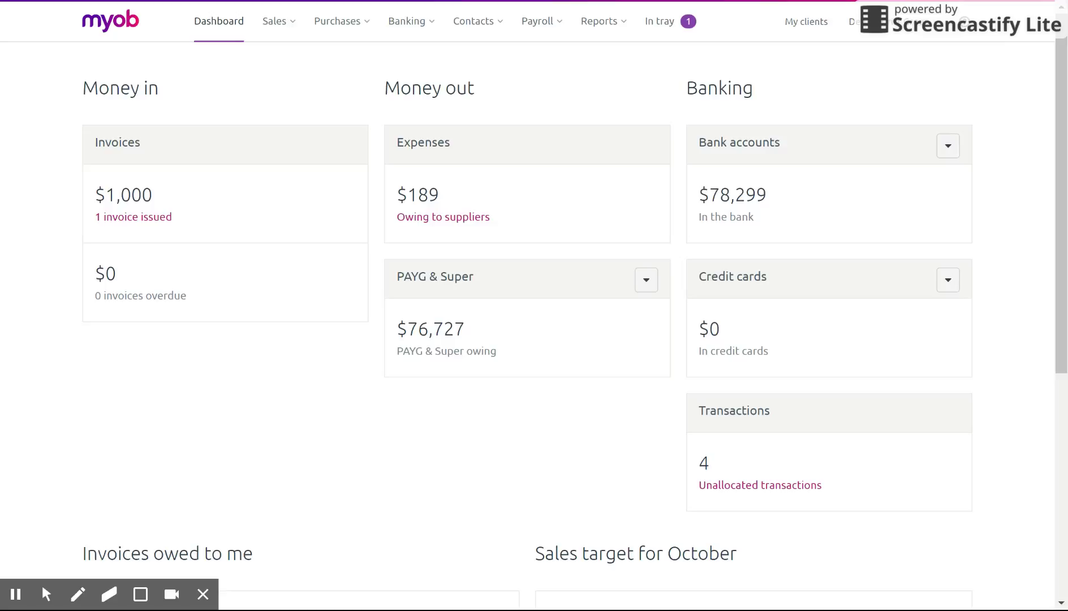
# Step: Save the payroll settings paying wages from the 1-1000 Cheque account with bank-file payments enabled
pyautogui.click(931, 28)
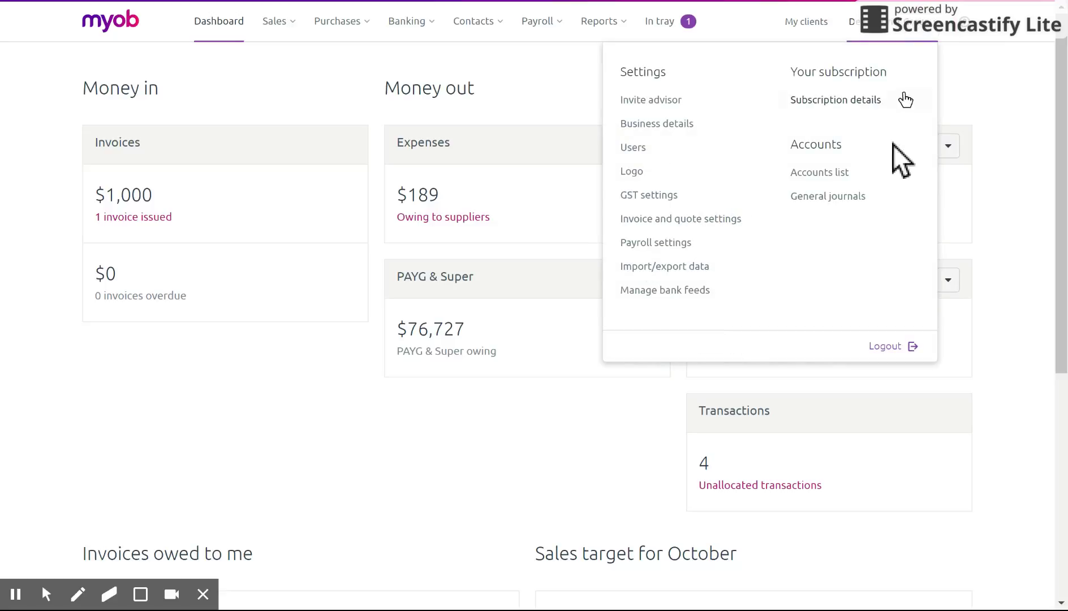
pyautogui.click(691, 246)
pyautogui.scroll(-3, 690, 246)
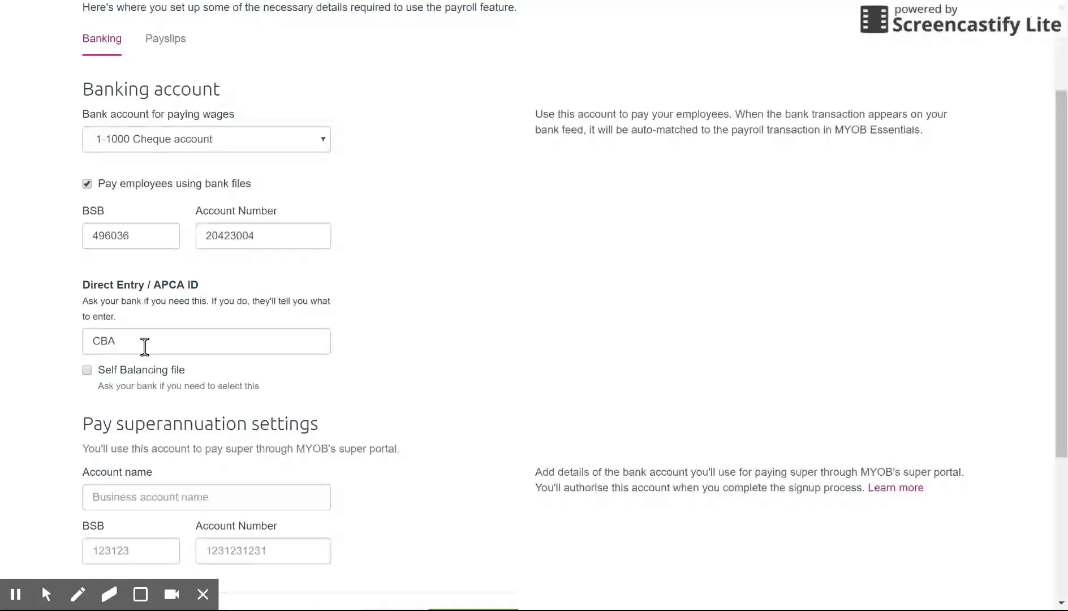
pyautogui.scroll(-3, 643, 460)
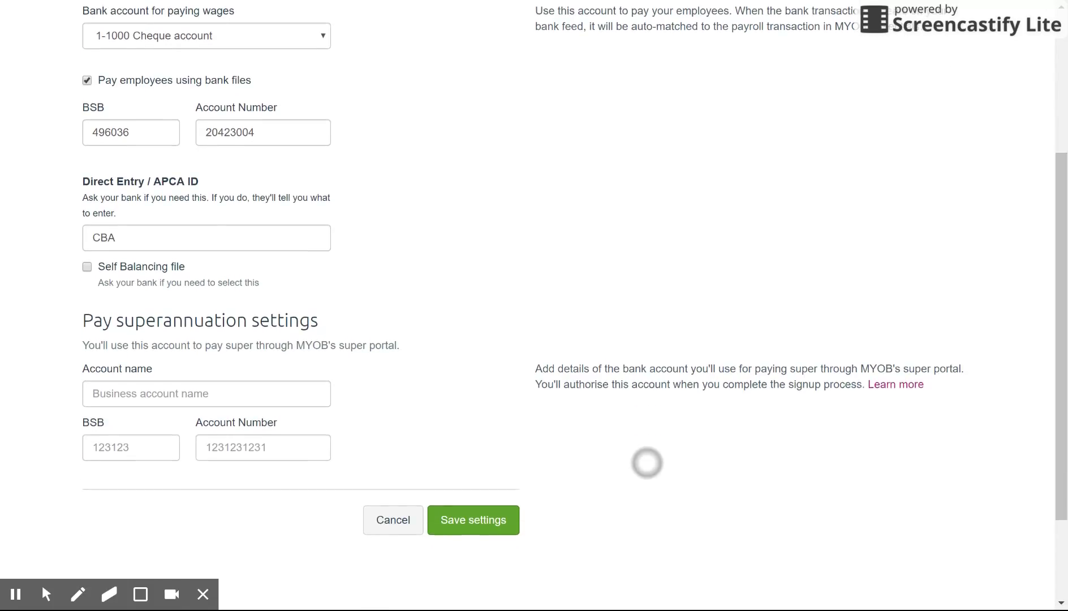
pyautogui.click(486, 461)
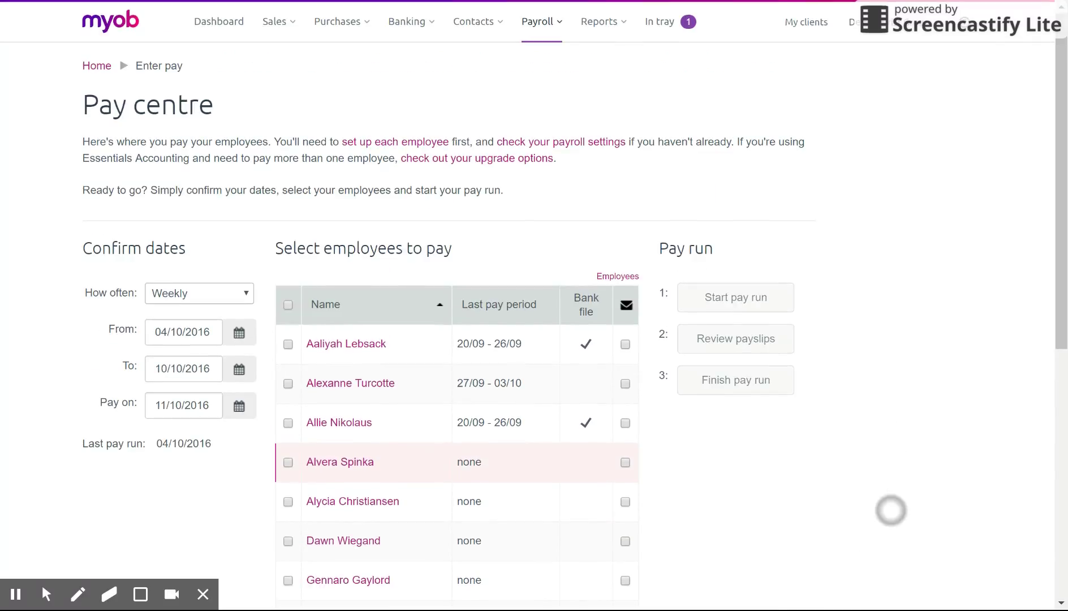
# Step: Check the Bank file column for each employee in the 04/10/2016–10/10/2016 pay period
pyautogui.scroll(-2, 883, 340)
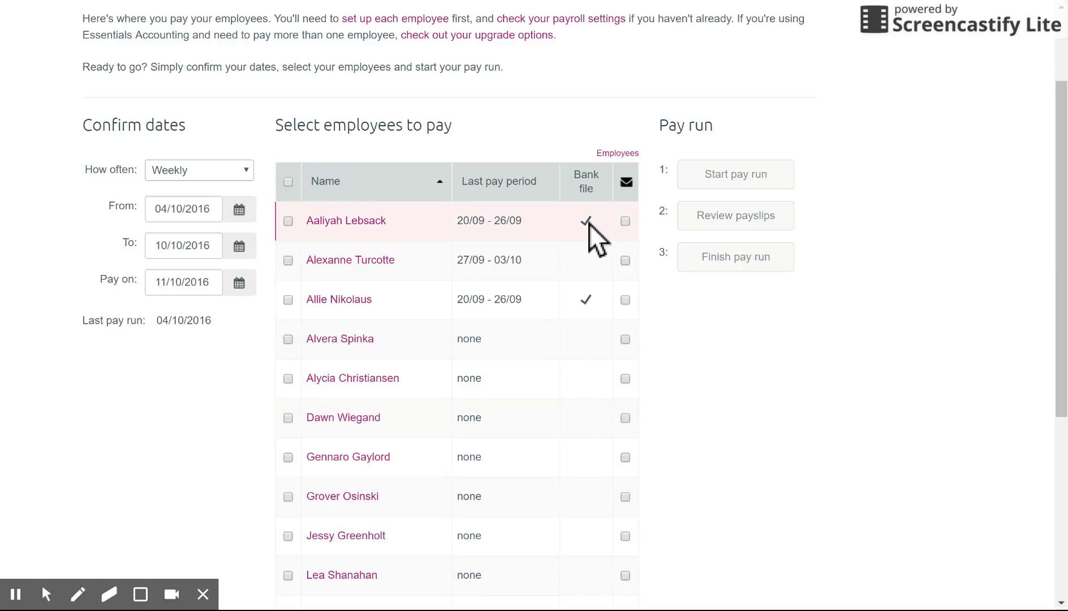
pyautogui.click(582, 296)
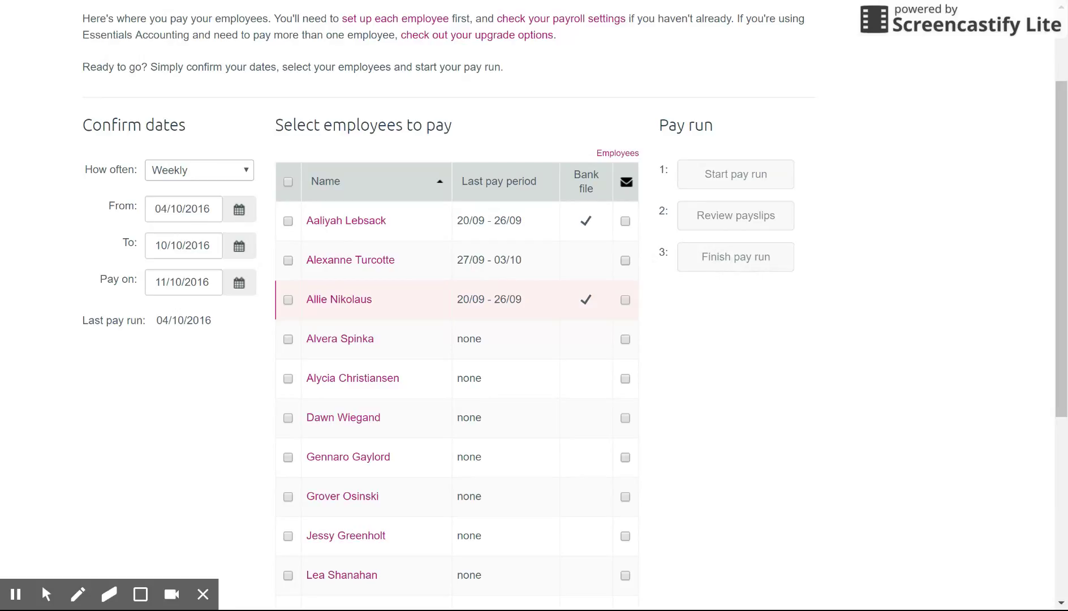
# Step: Open the record of the employee without bank details and go to the Banking section
pyautogui.click(358, 343)
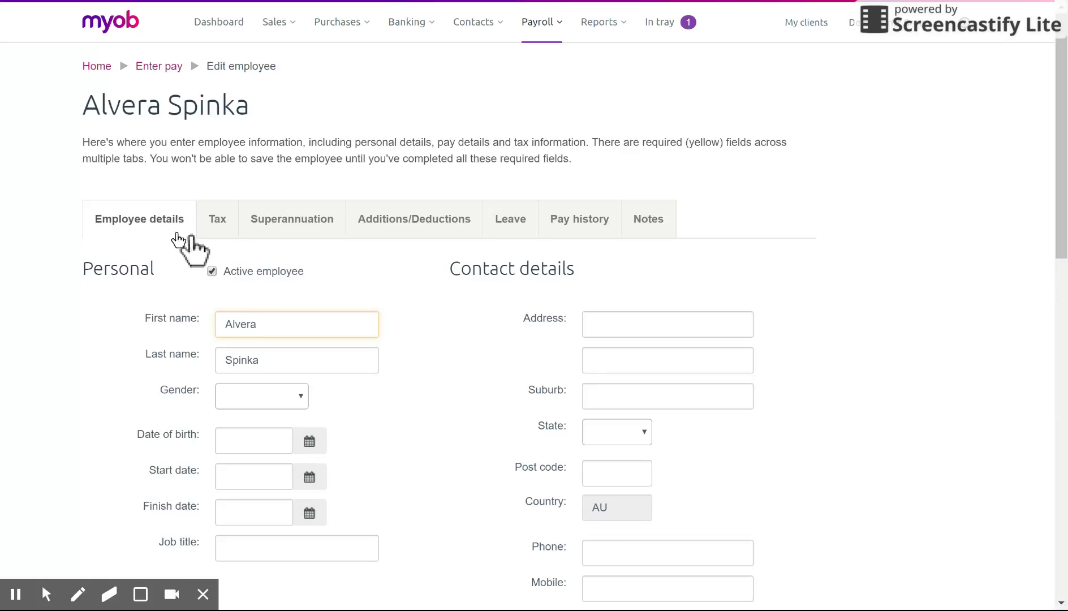
pyautogui.click(565, 33)
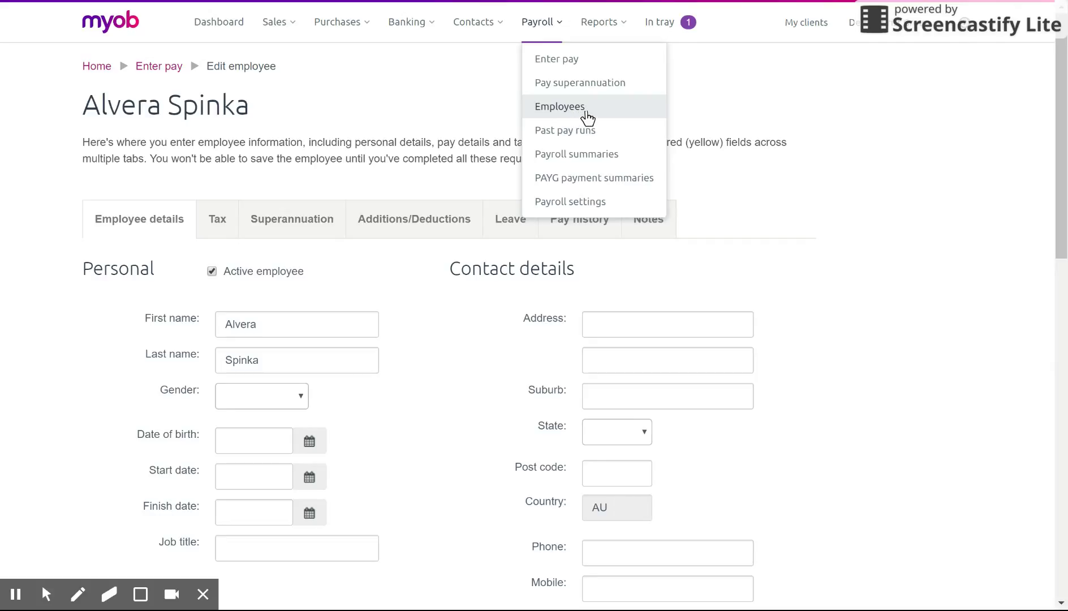
pyautogui.click(905, 195)
pyautogui.scroll(-4, 893, 254)
pyautogui.scroll(-4, 881, 324)
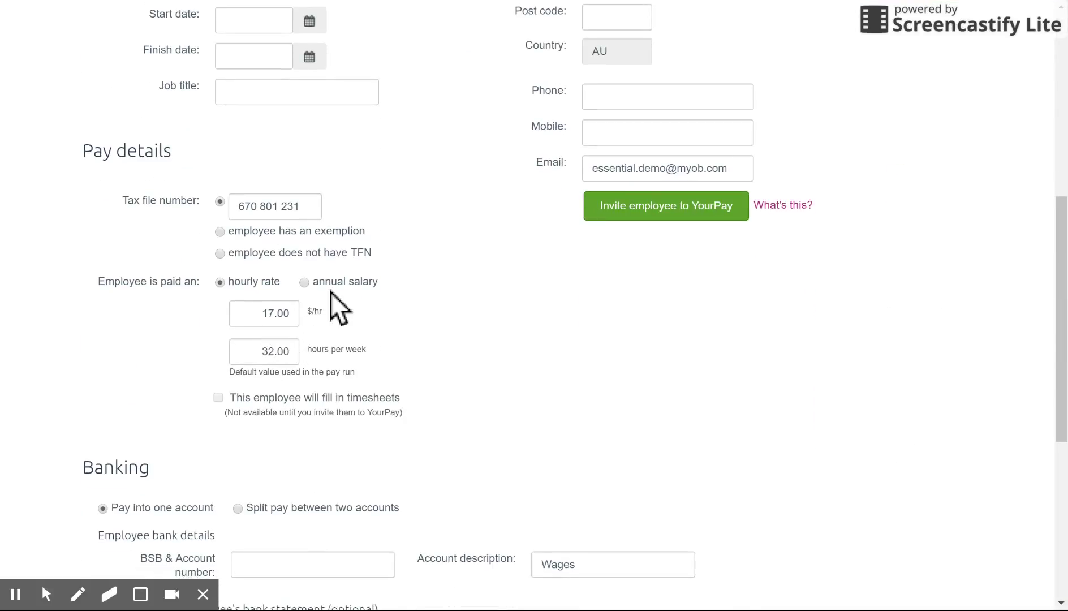
pyautogui.scroll(-5, 514, 469)
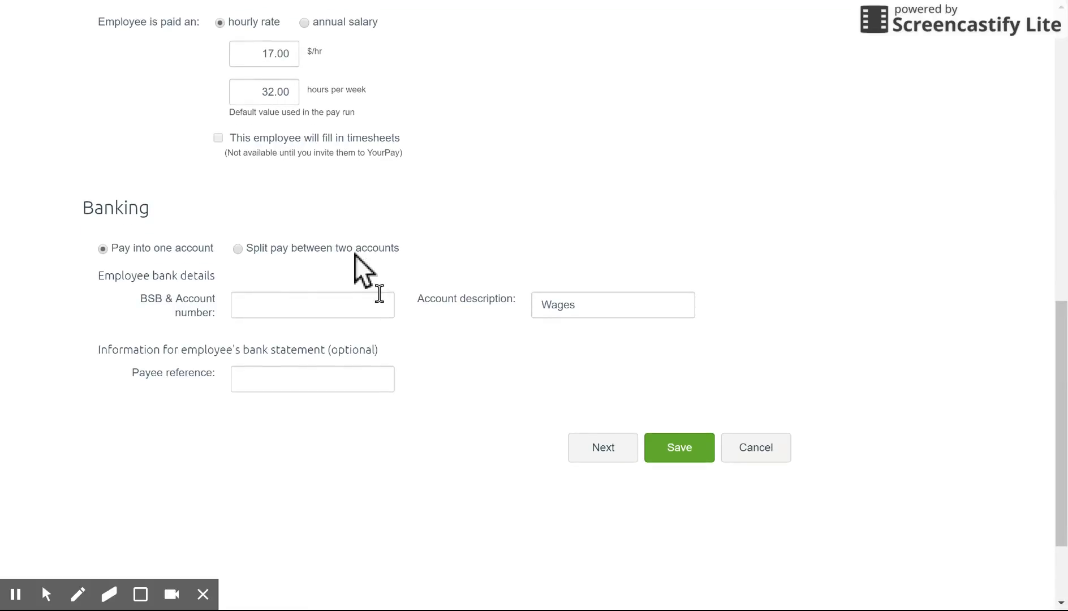
# Step: Enter the employee's BSB and account number for a single Wages account, and save
pyautogui.click(337, 314)
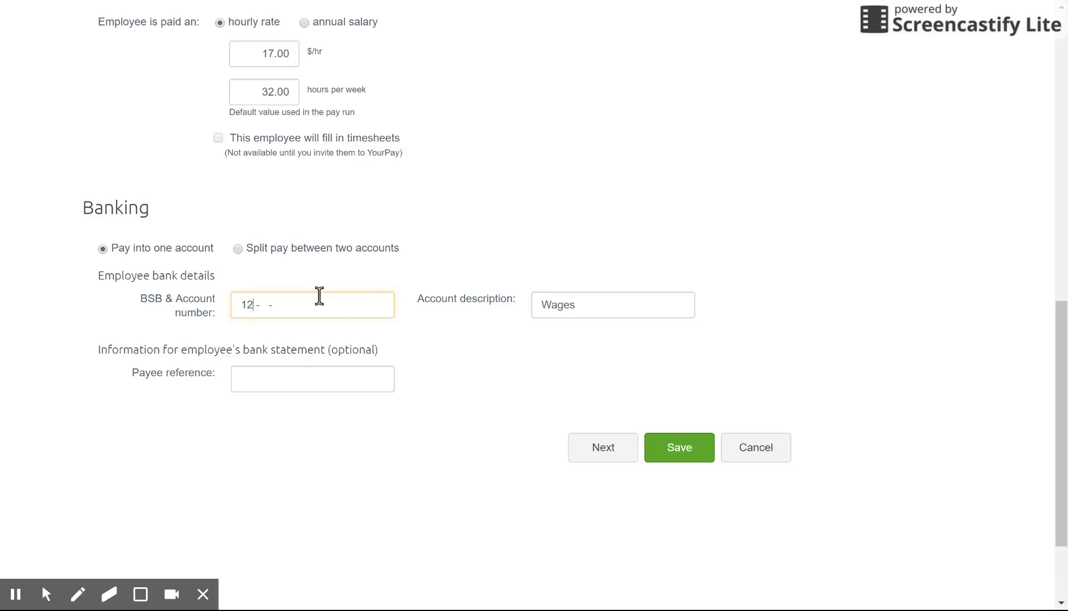
pyautogui.press('BackSpace')
pyautogui.press('Tab')
pyautogui.press('Tab')
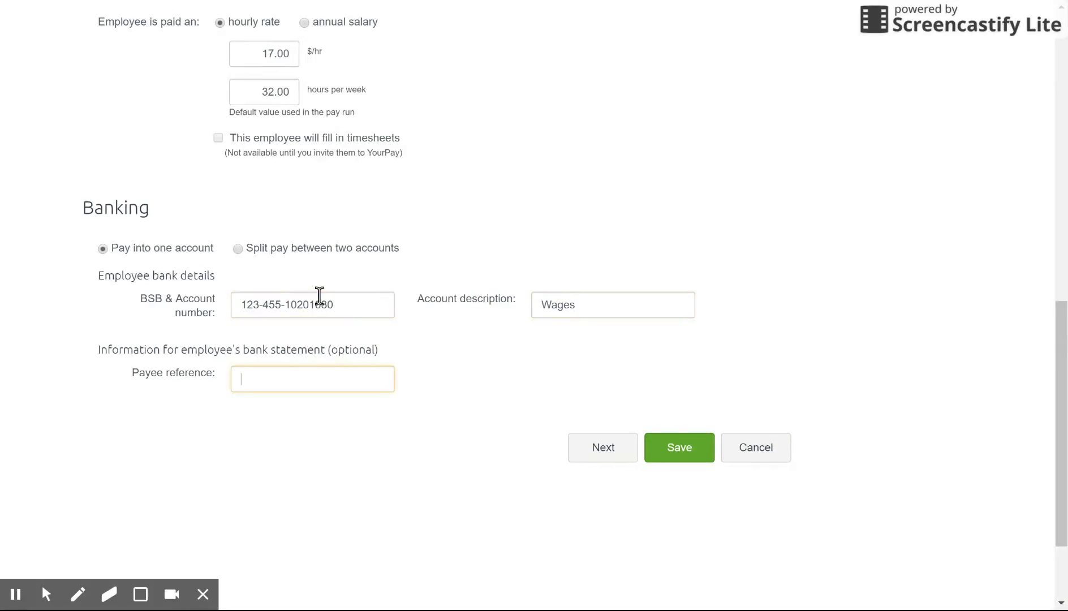
pyautogui.scroll(1, 319, 295)
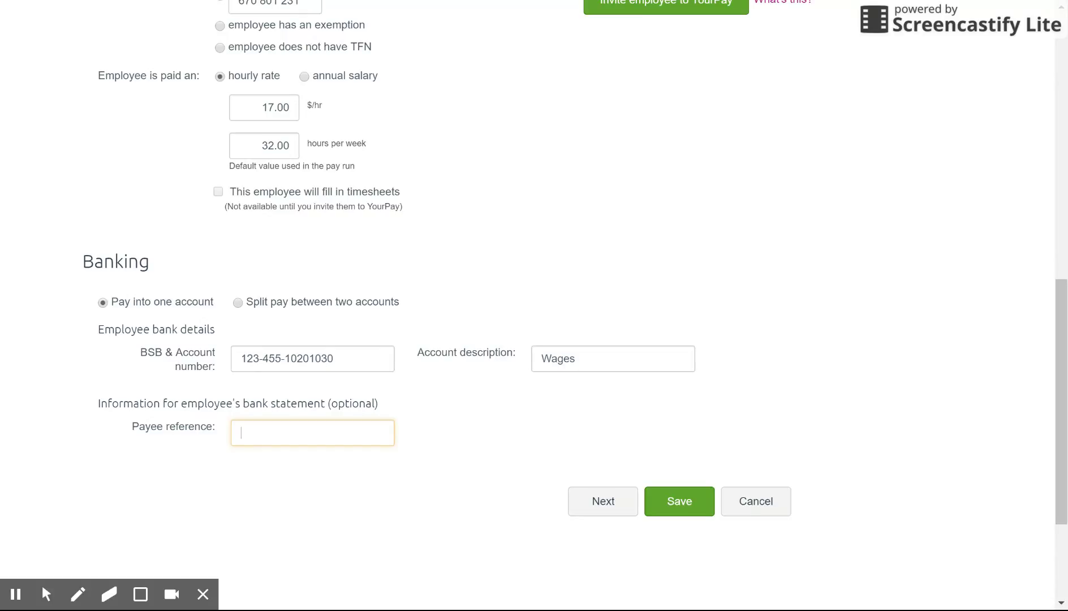
pyautogui.click(675, 507)
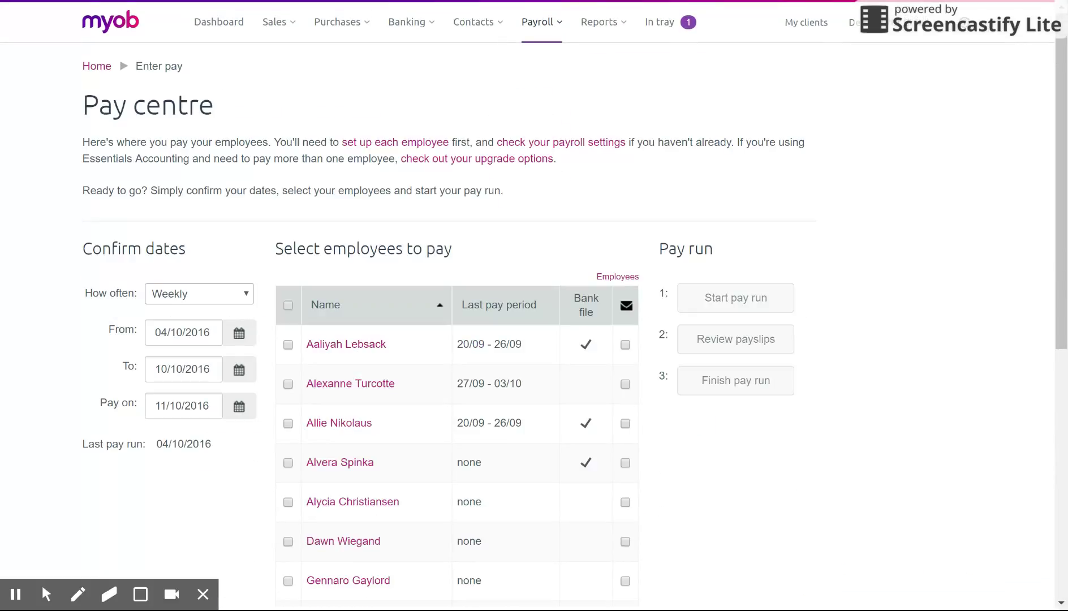
# Step: Start a pay run for the three bank-file employees ($1,471.00 gross, $1,371.00 take home)
pyautogui.scroll(-3, 782, 333)
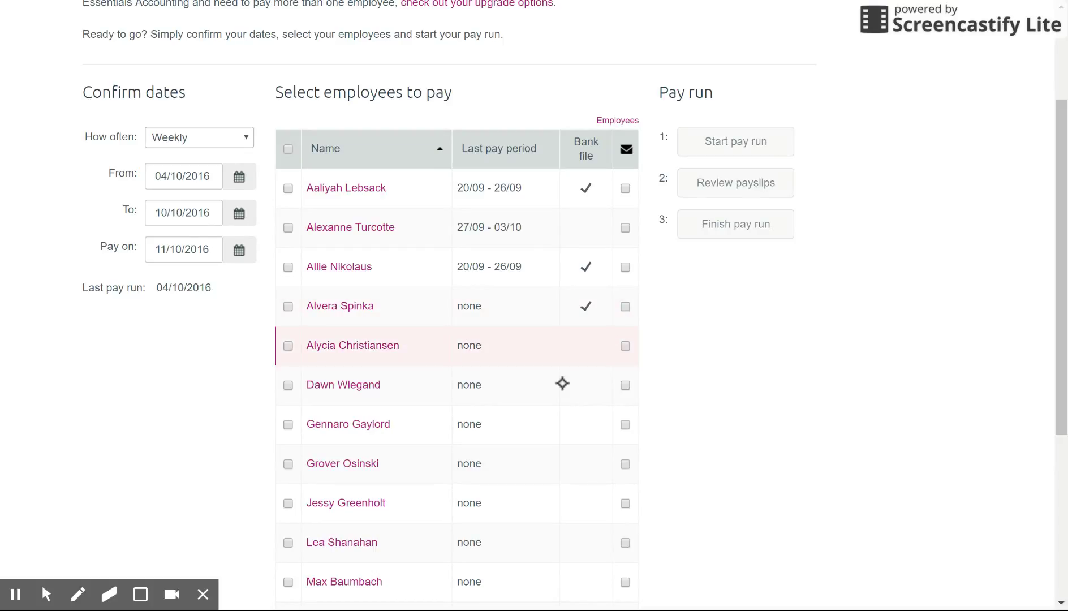
pyautogui.click(287, 187)
pyautogui.click(288, 267)
pyautogui.click(288, 305)
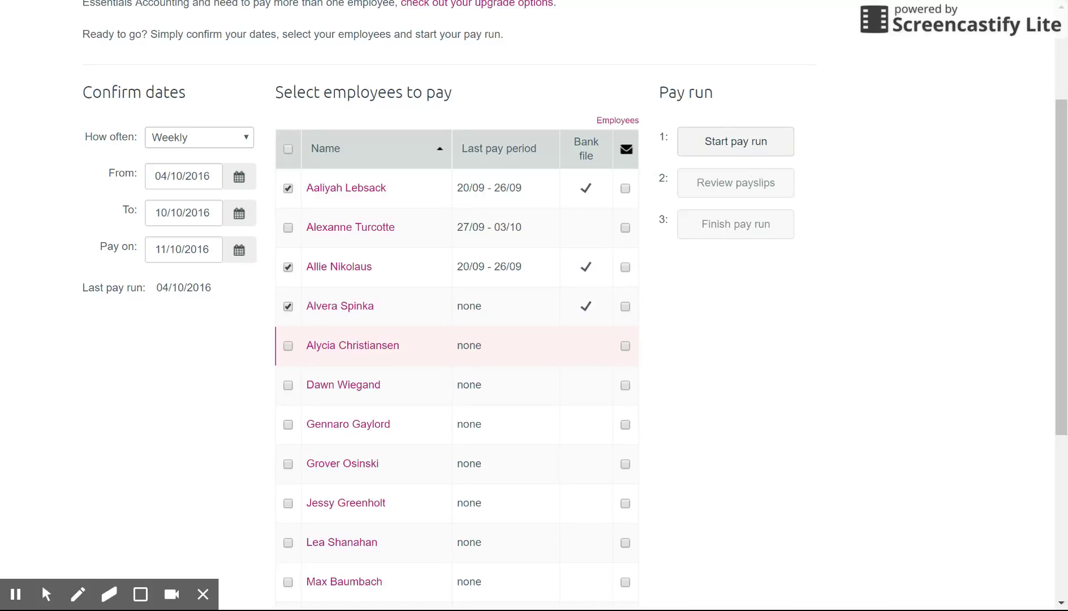
pyautogui.click(760, 154)
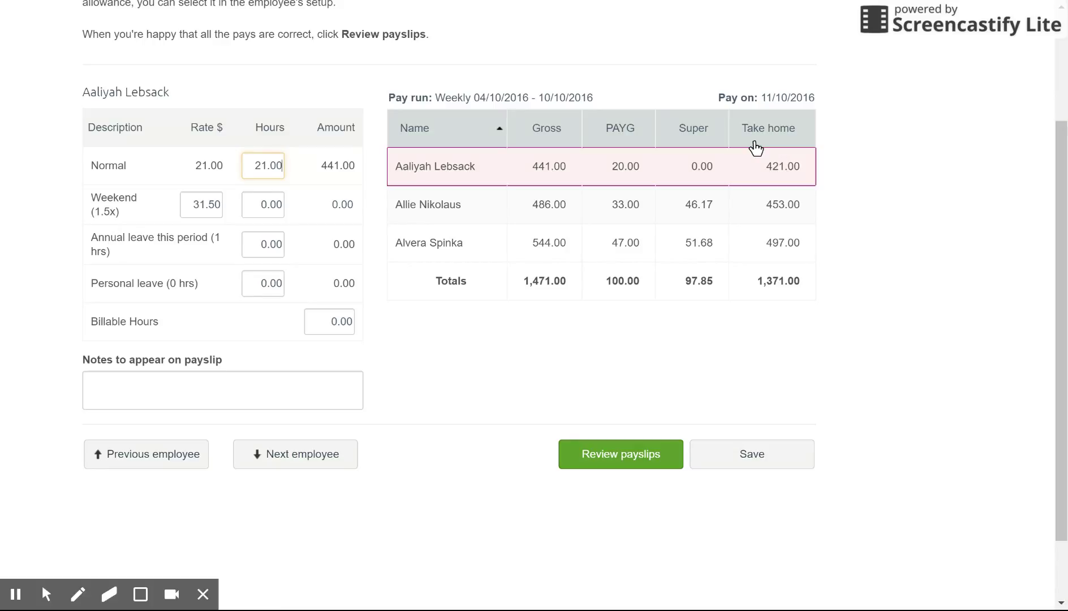
pyautogui.click(633, 459)
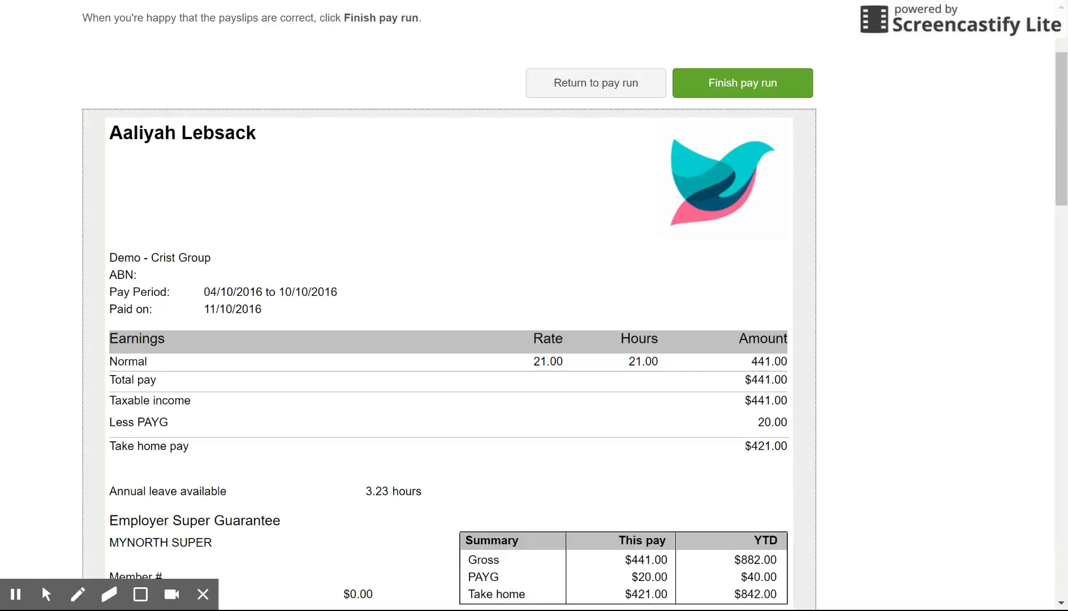
# Step: Finish the pay run and confirm the summary showing 3 employees and $1,371.00 take home
pyautogui.click(760, 91)
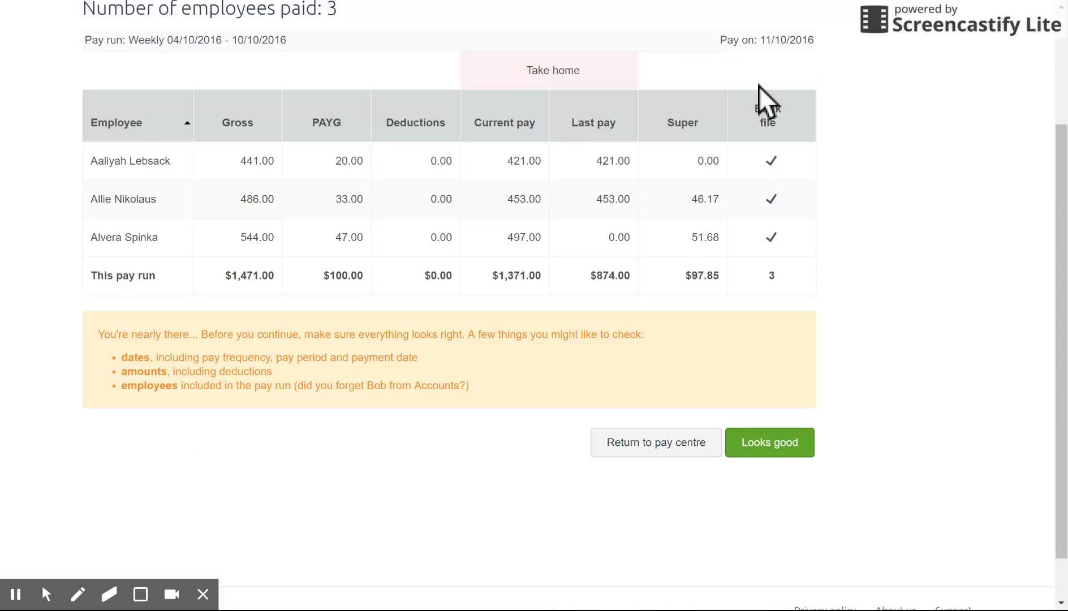
pyautogui.scroll(1, 758, 86)
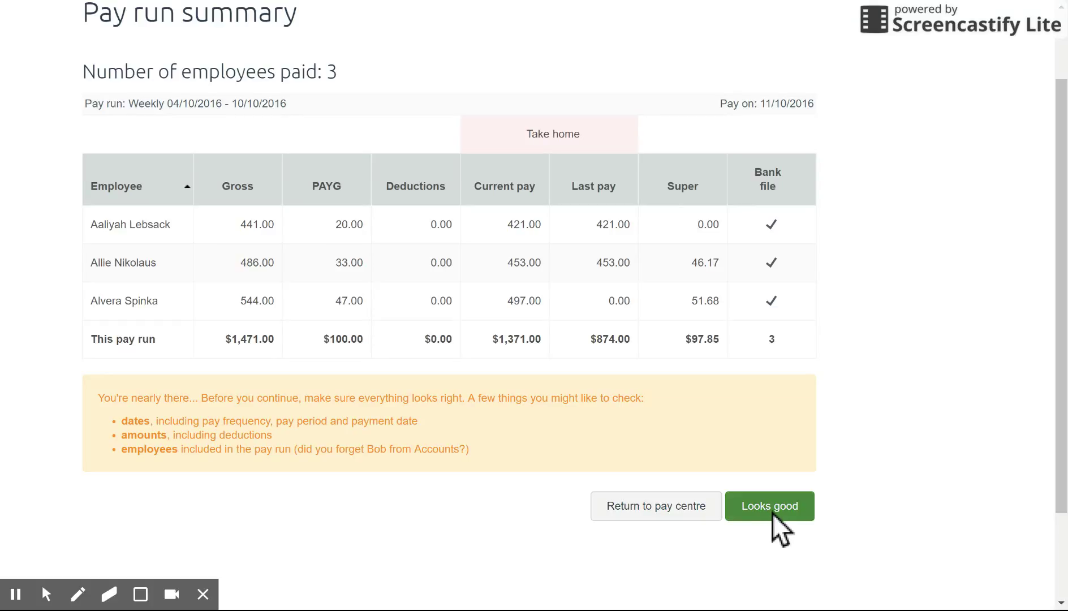
pyautogui.click(797, 506)
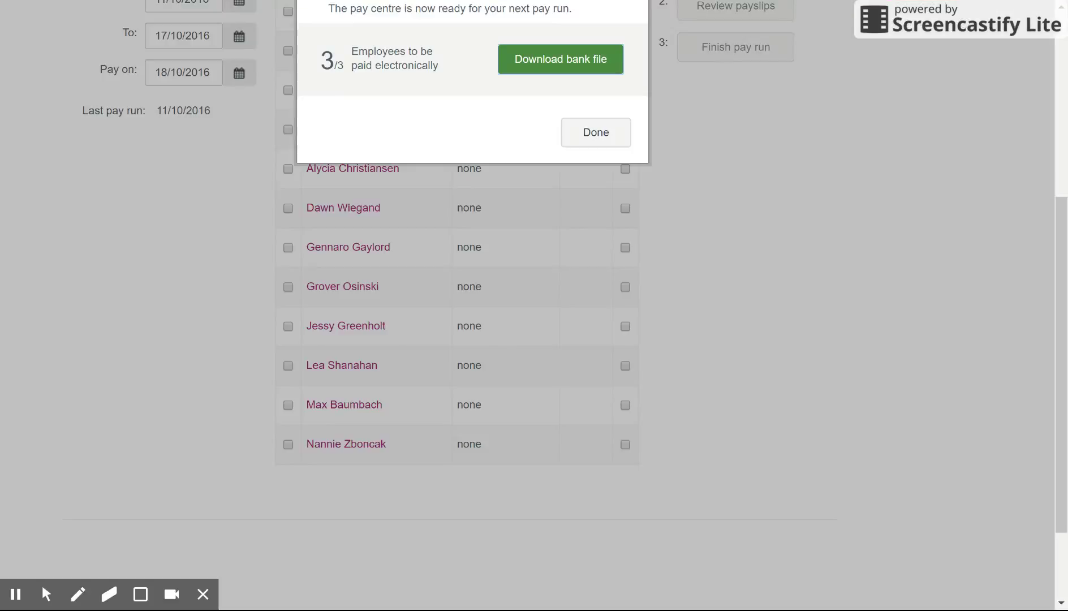
# Step: Close the Pay Run Complete message for the 04/10/2016–10/10/2016 weekly pay run
pyautogui.scroll(2, 782, 255)
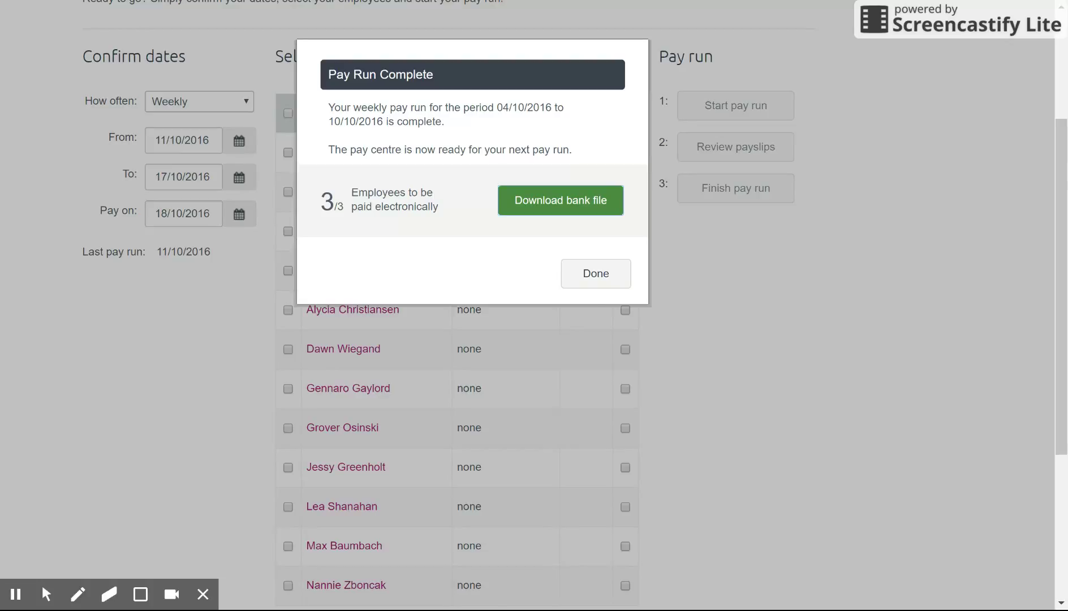
pyautogui.click(591, 280)
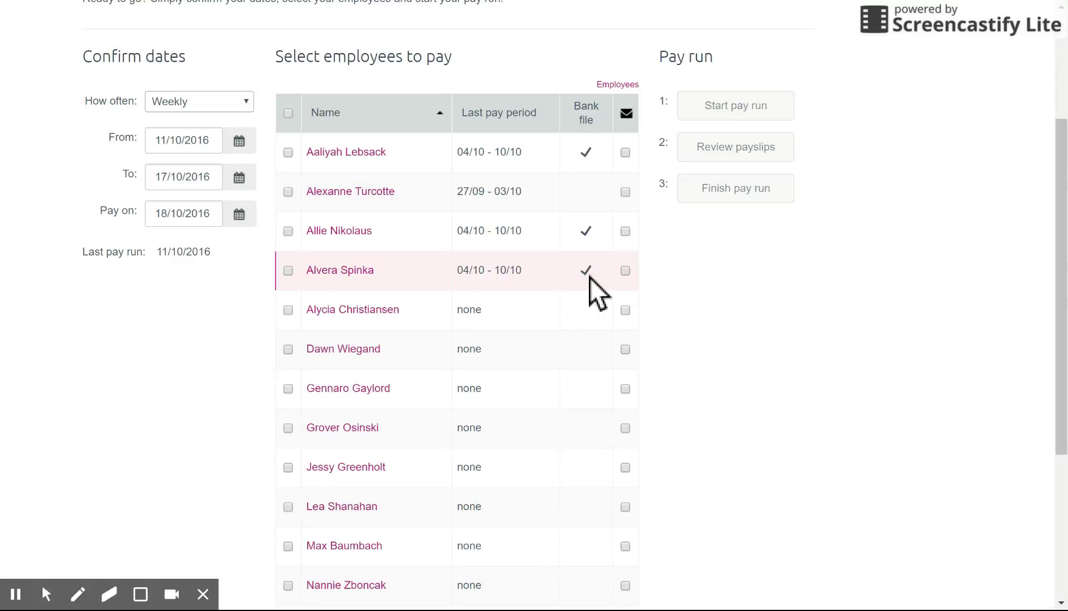